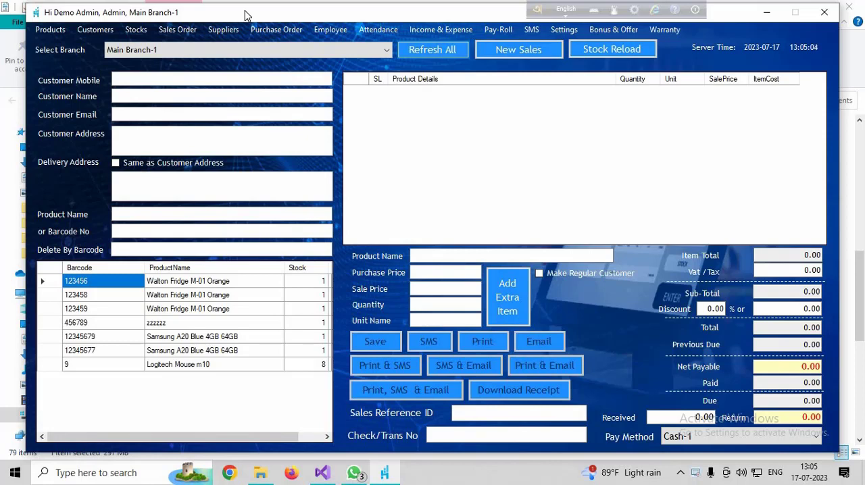
click(177, 32)
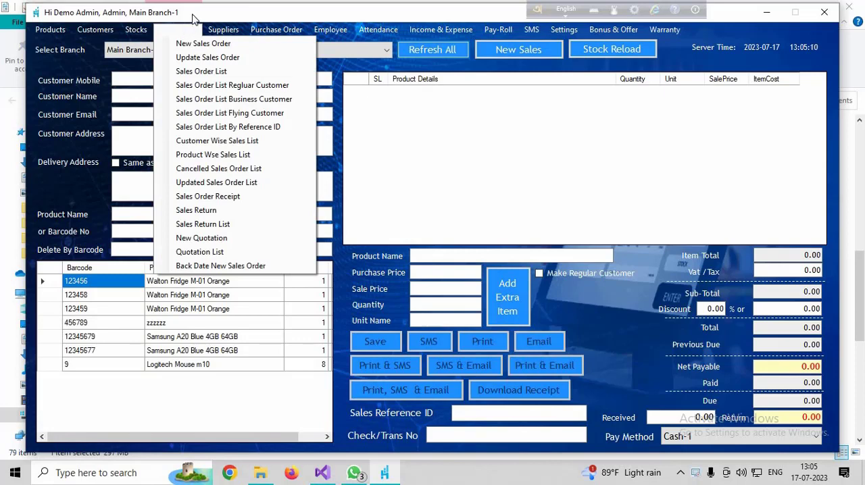
click(183, 61)
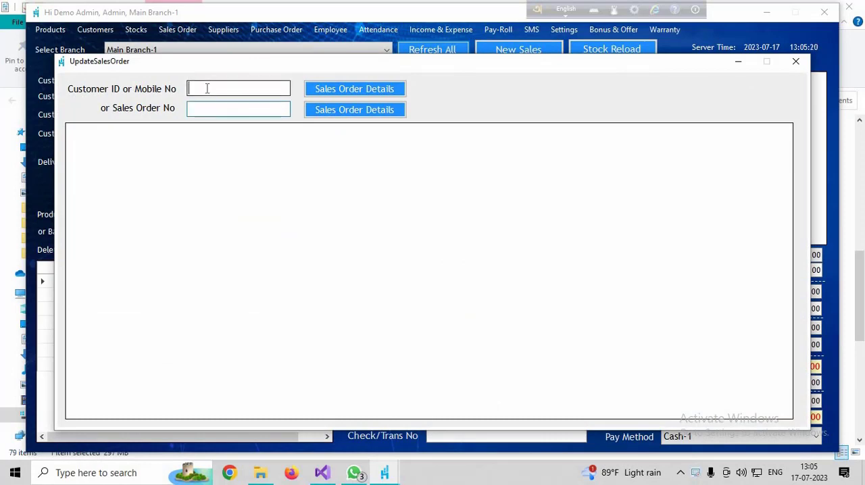
text(01700)
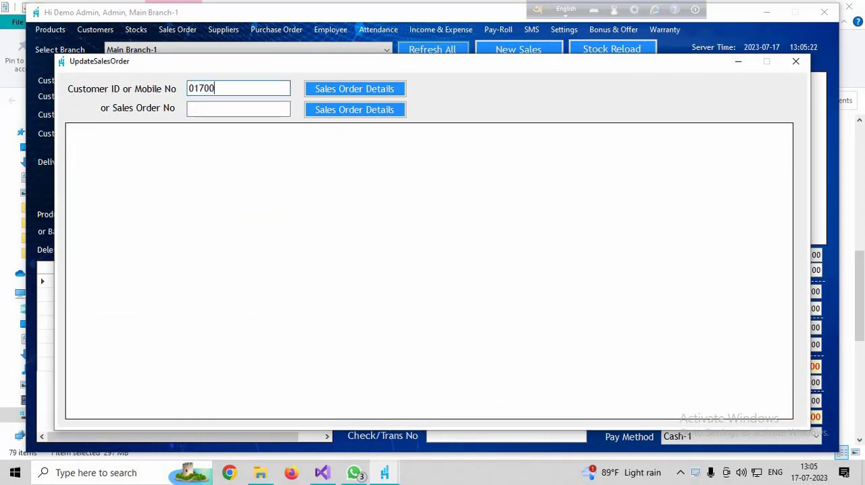
text(00000)
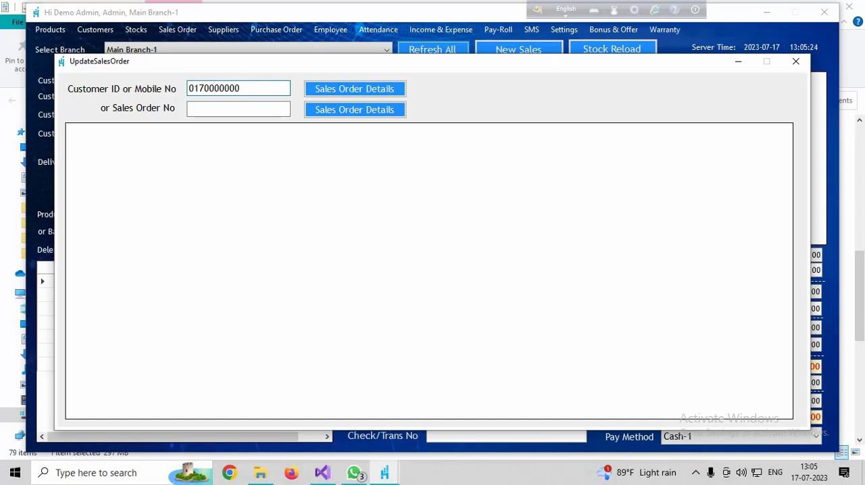
text(4)
click(796, 62)
- List the sales orders for 17-07-2023 and open the listed flying customer's sales receipt
click(177, 30)
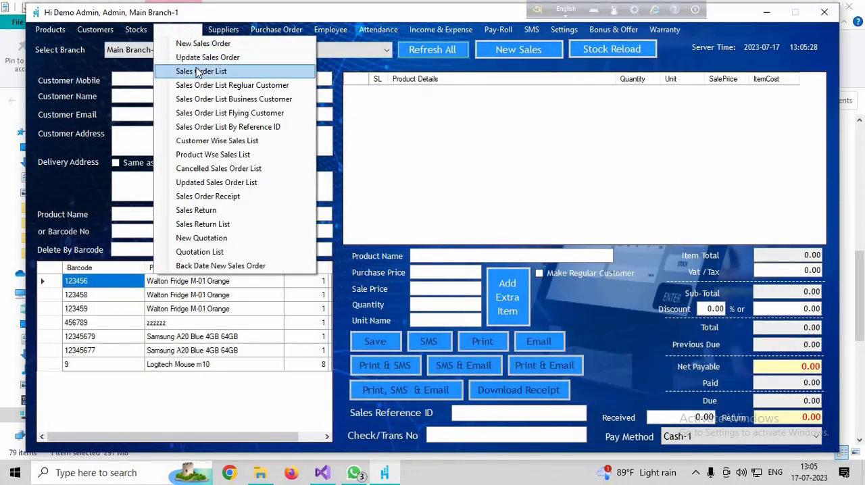
click(194, 71)
click(345, 98)
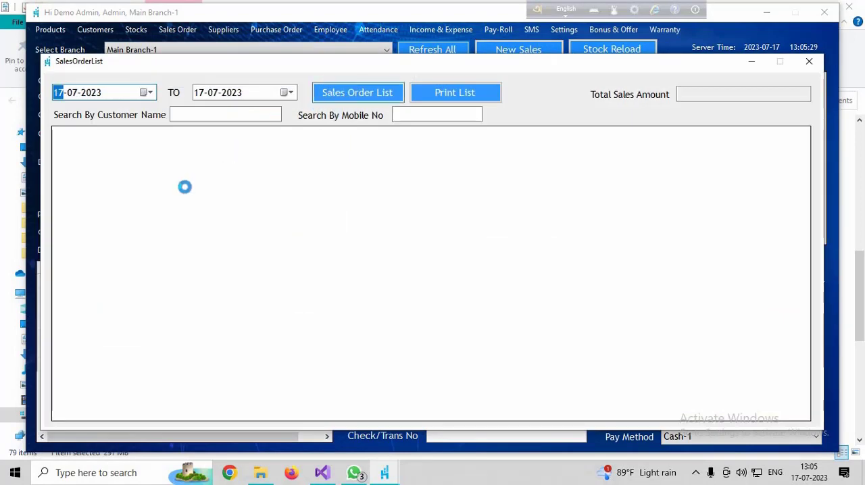
click(219, 150)
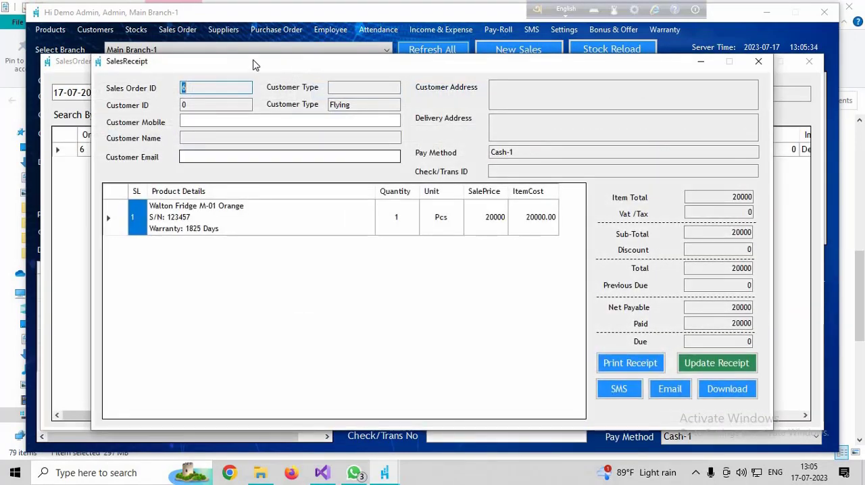
drag(276, 66, 217, 50)
- View the update form for this receipt, and close it together with the sales order list
click(662, 346)
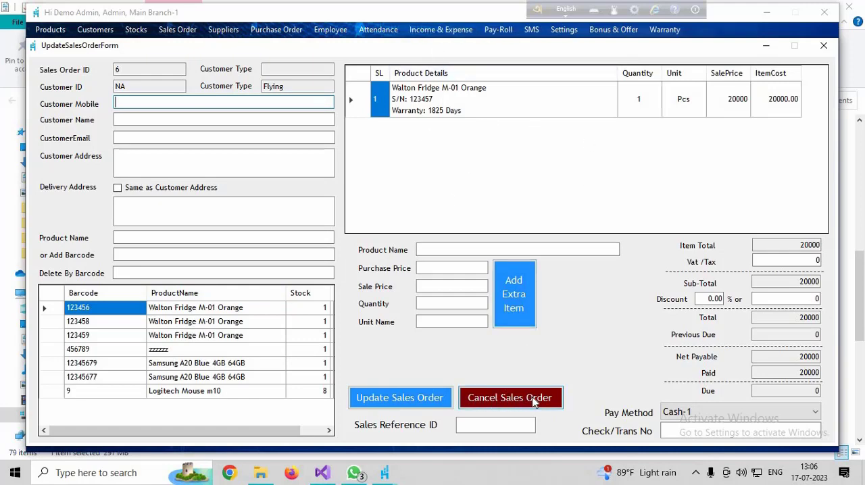
click(823, 45)
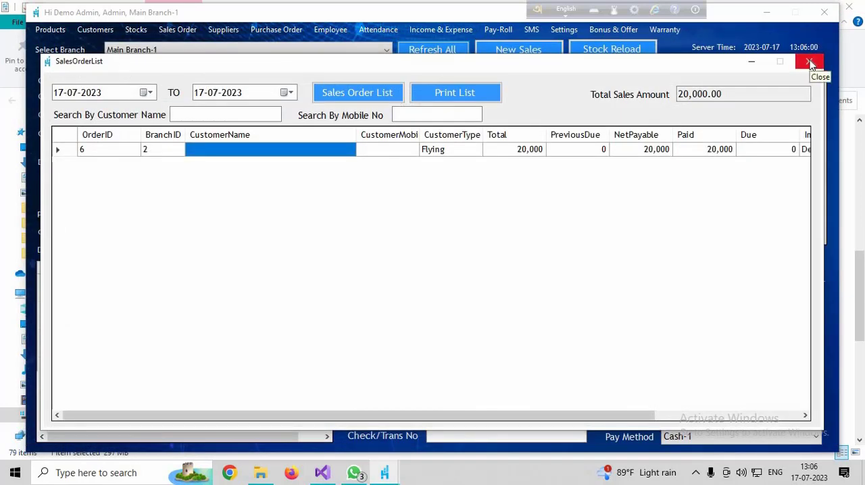
click(811, 64)
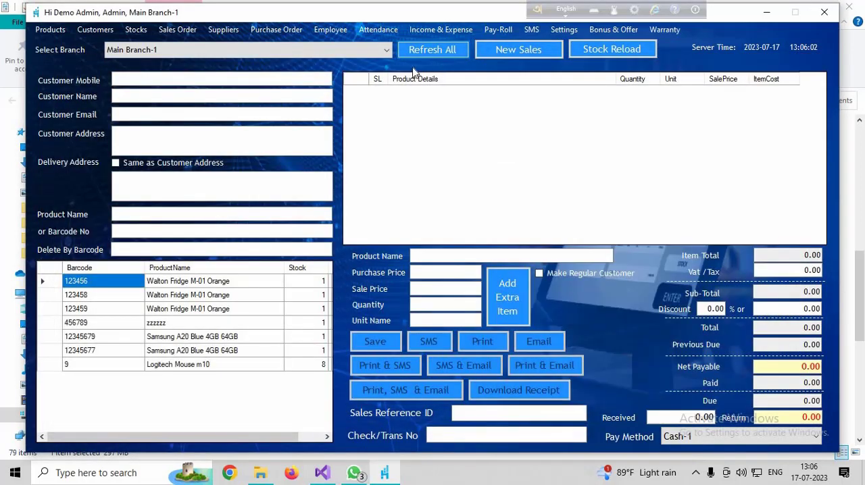
- Look up the sale to return in Sales Return by product barcode 123457
click(170, 32)
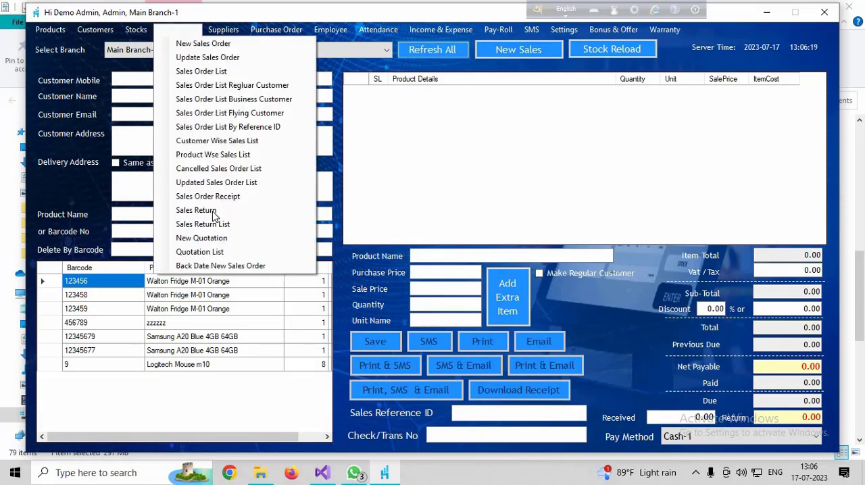
click(196, 210)
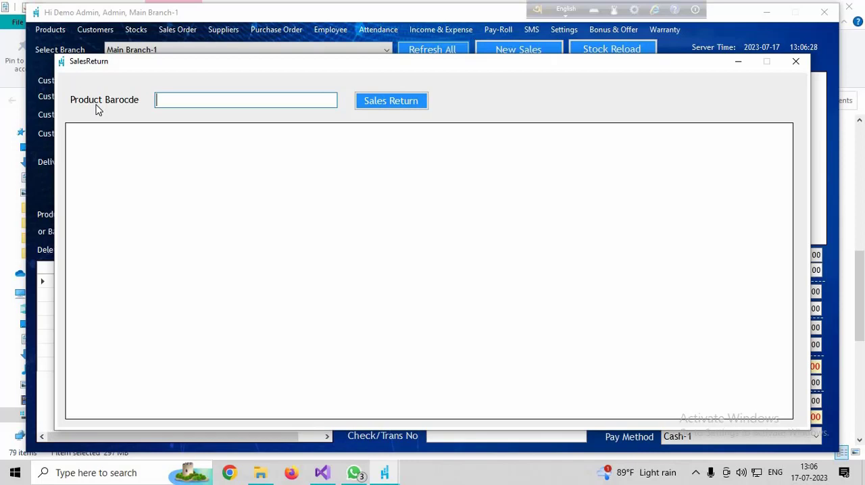
text(123457)
click(379, 108)
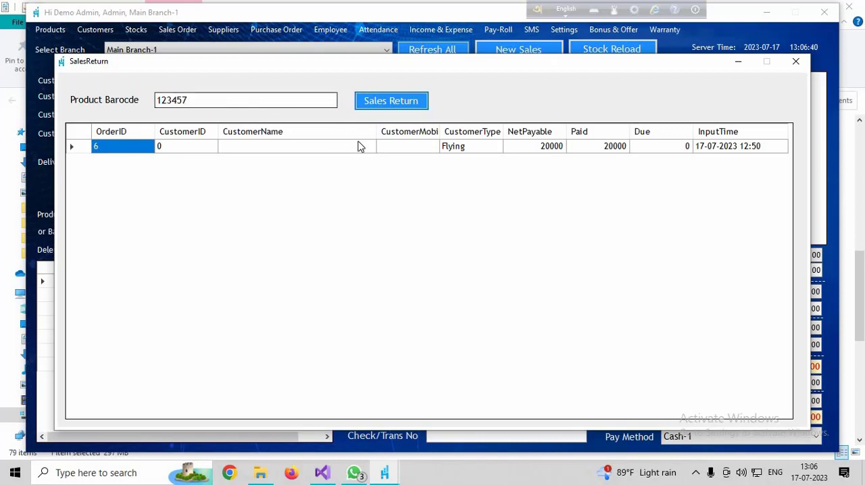
- View the found sale's update form, and close it together with the sales return window
click(282, 147)
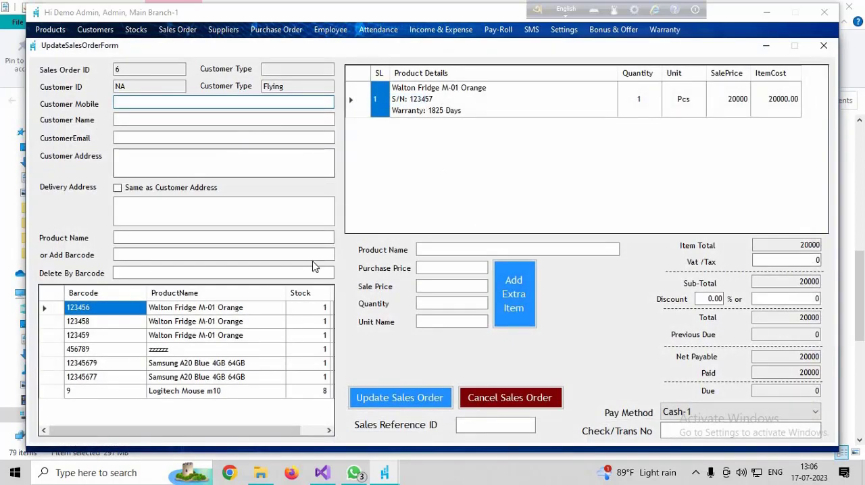
click(823, 49)
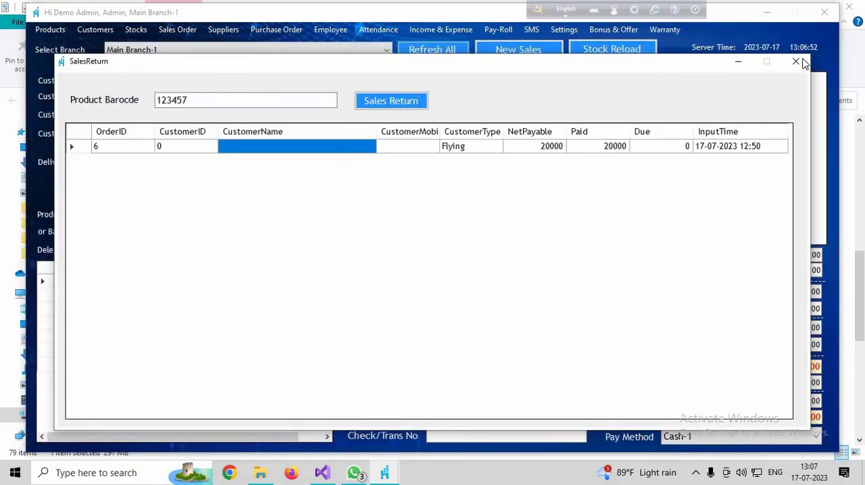
click(797, 61)
- Switch the active branch to Main Branch-2 and refresh all its data
click(163, 52)
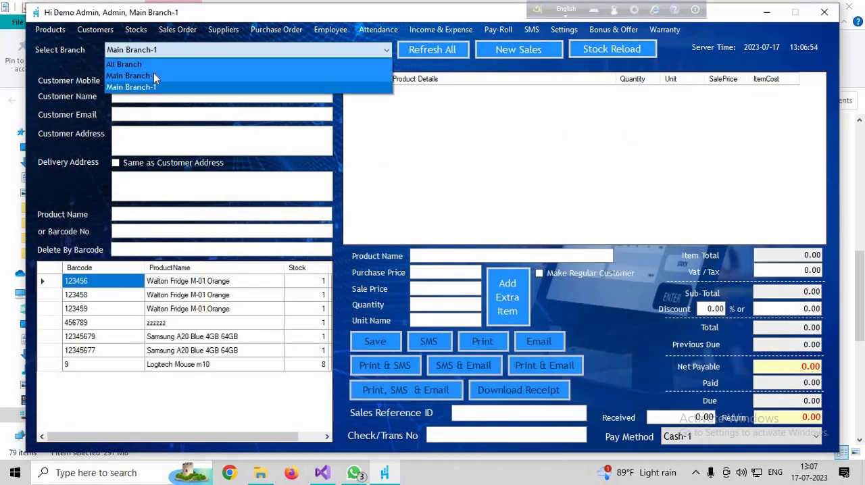
click(162, 76)
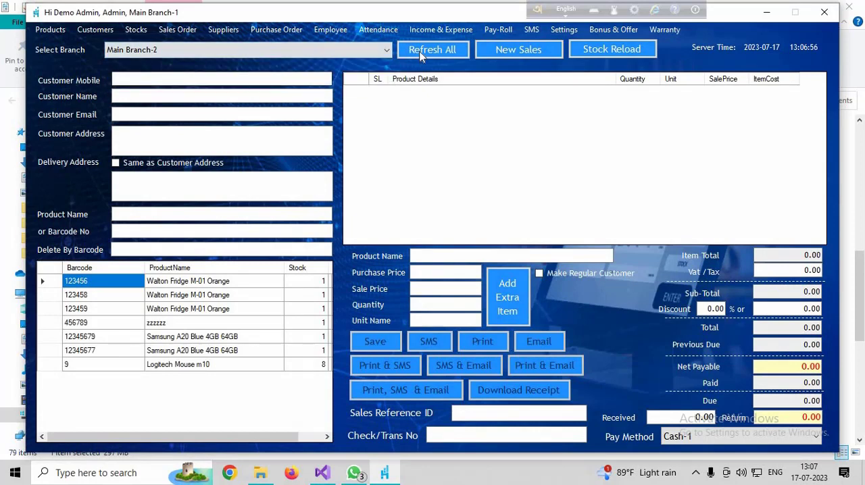
click(417, 50)
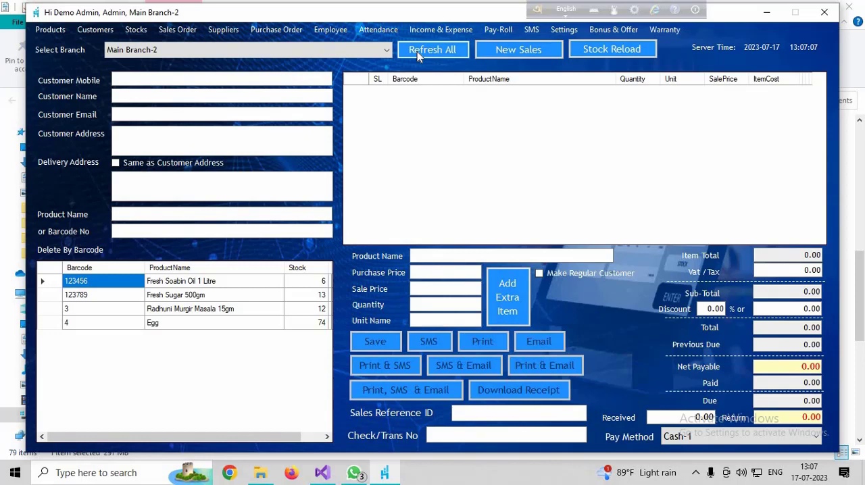
- Start a sales return for the Egg product and set its return stock to 3
click(175, 33)
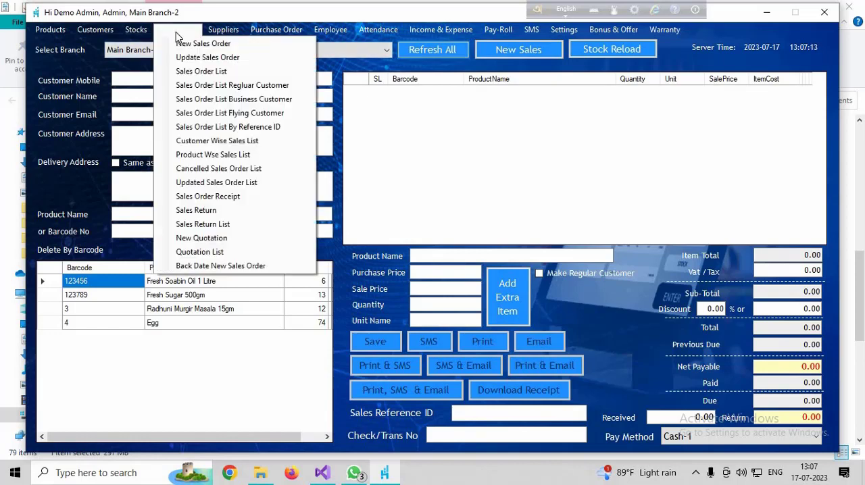
click(196, 211)
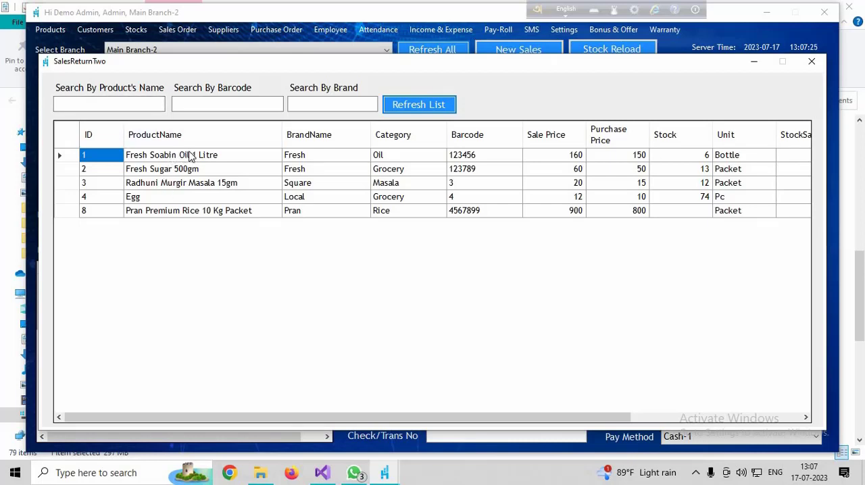
double_click(163, 198)
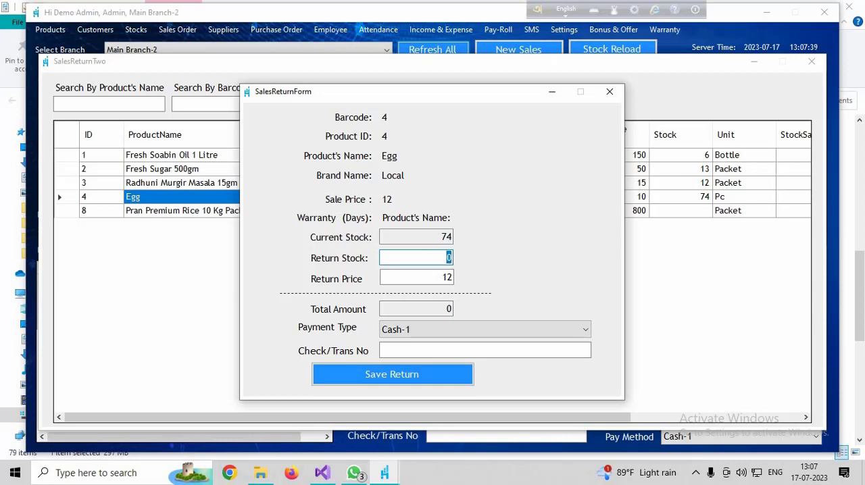
text(1)
key(BackSpace)
text(3)
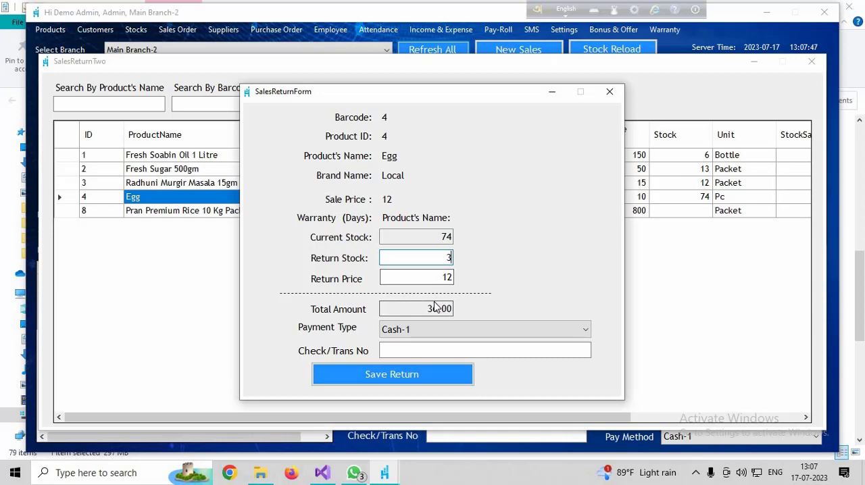
- Choose Cash-1 as the payment type and save the Egg return
click(416, 331)
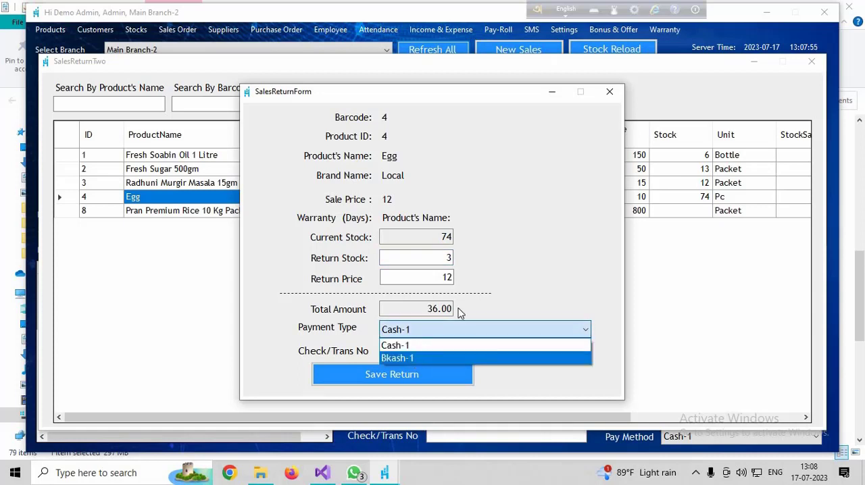
click(415, 344)
click(368, 373)
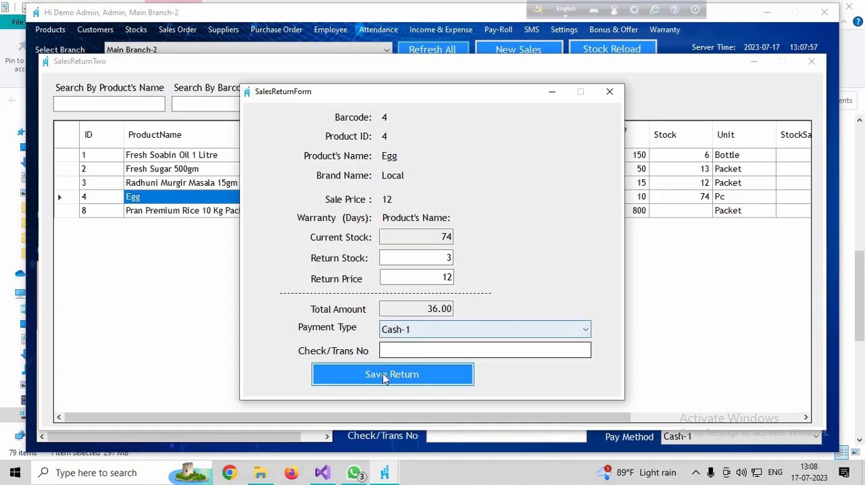
click(456, 276)
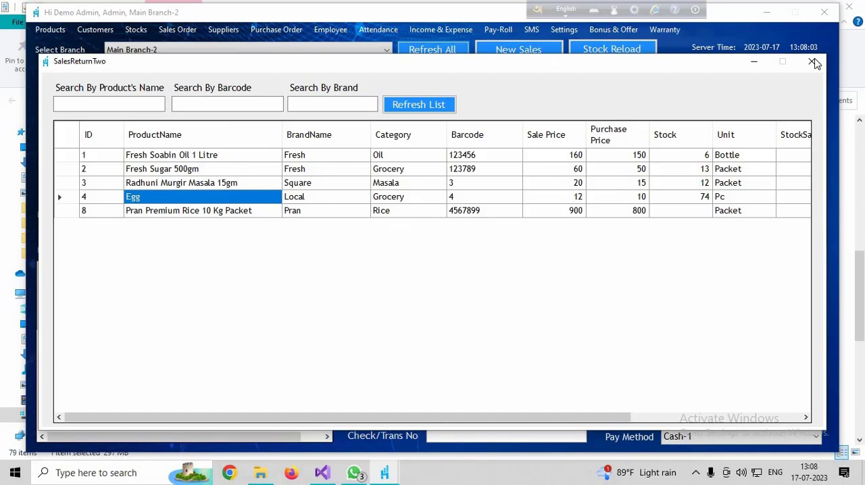
- Show the sales return list for 17-07-2023 to check the recorded return, and close the list
click(192, 31)
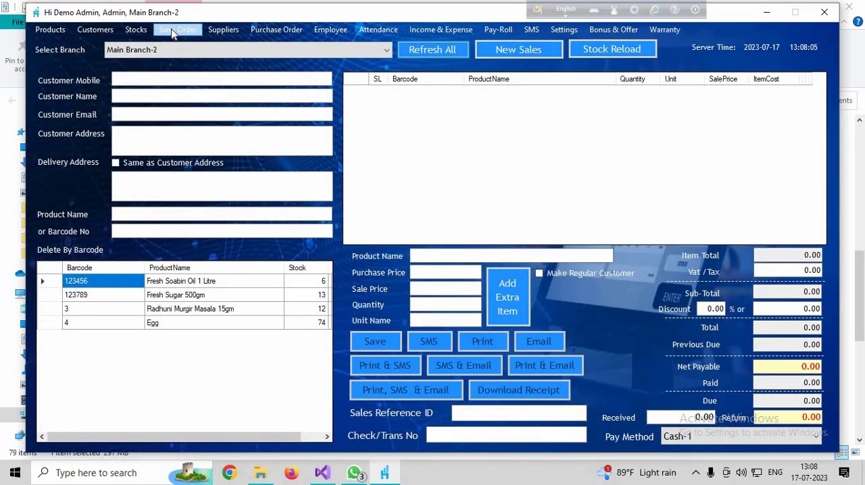
click(177, 30)
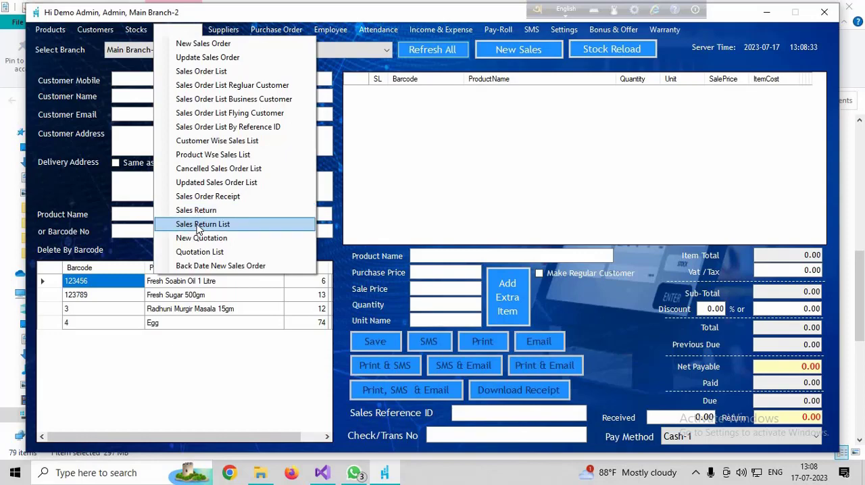
click(199, 226)
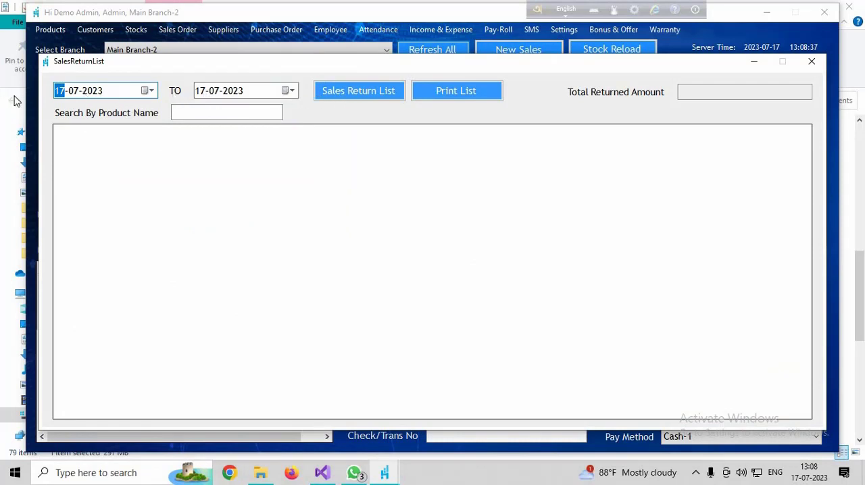
click(352, 94)
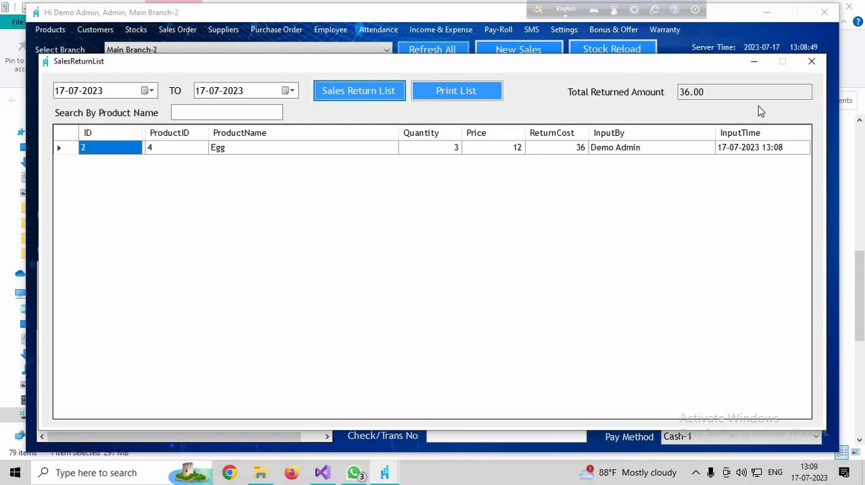
click(814, 64)
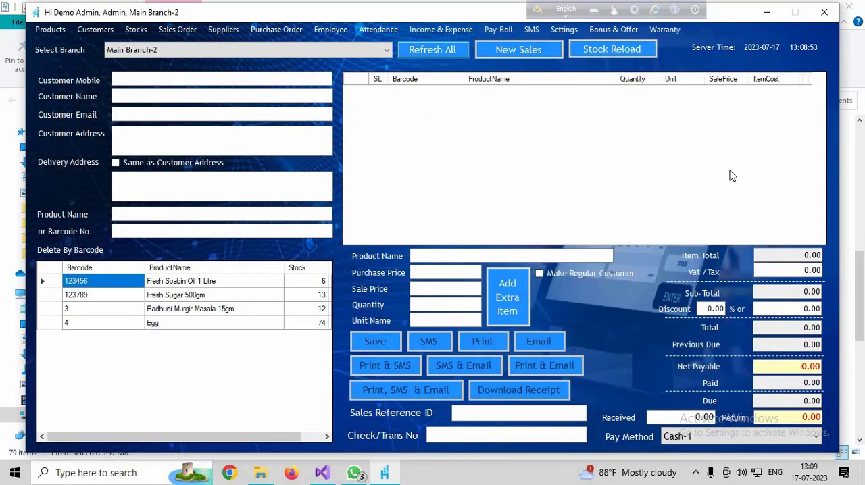